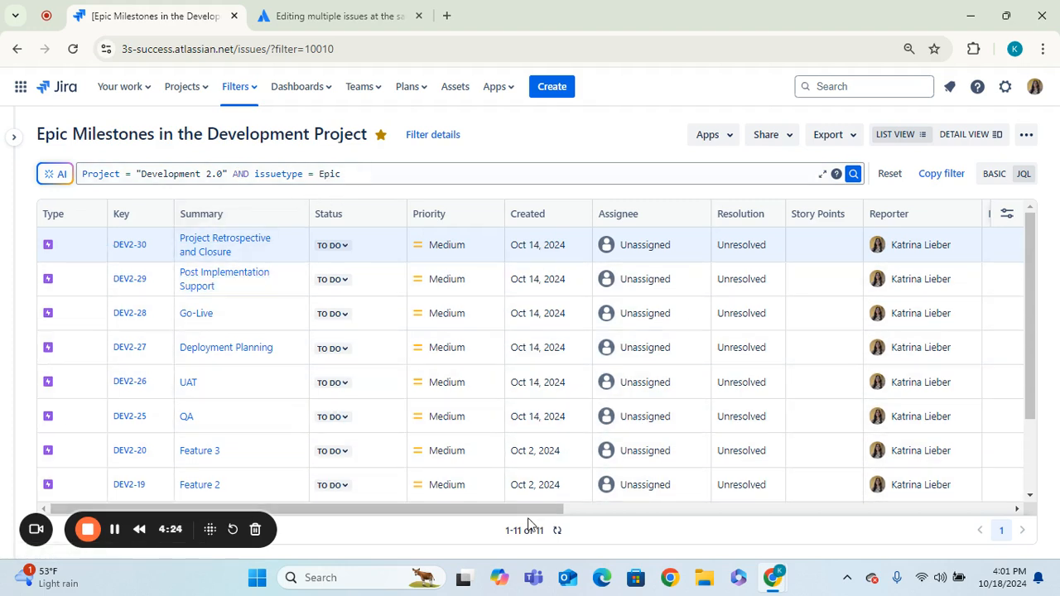
# Start a bulk change for all 11 epics in the filter and select every issue
pyautogui.click(1027, 138)
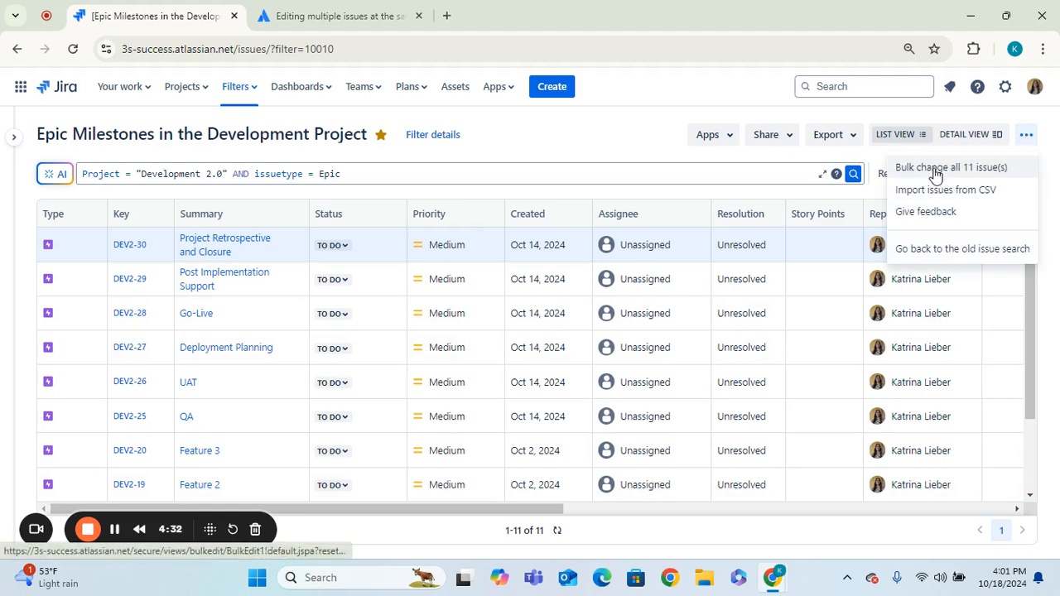
pyautogui.click(982, 172)
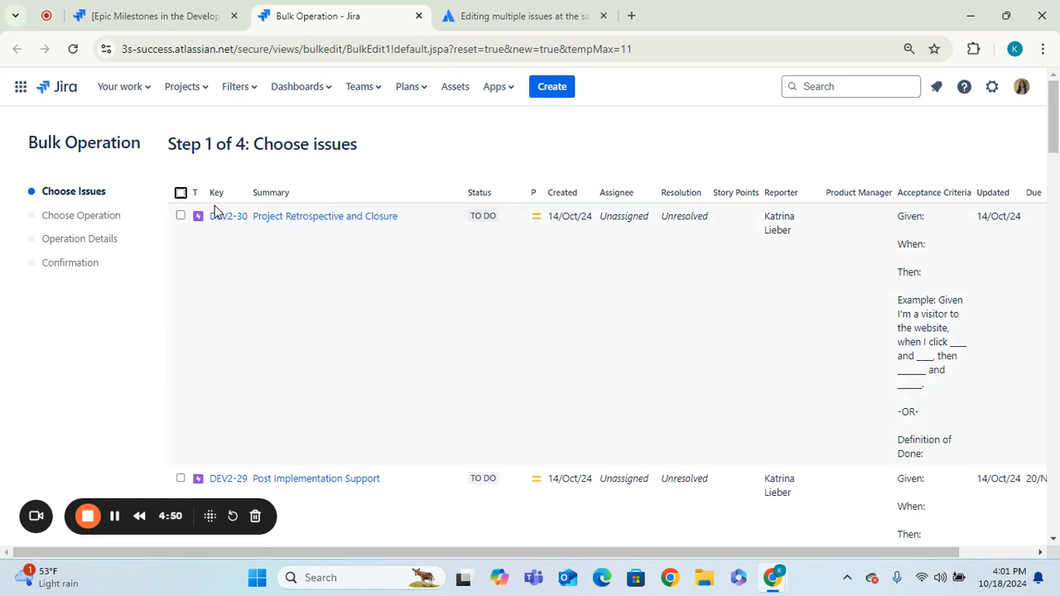
pyautogui.click(180, 193)
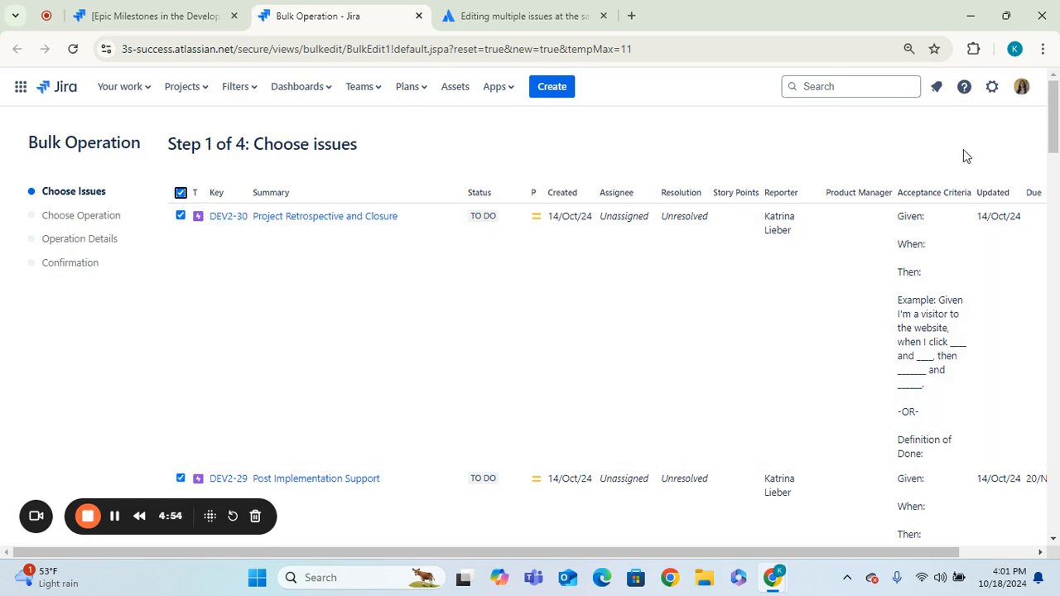
# Try excluding individual epics such as DEV2-29 and DEV2-30 from the bulk selection, and reselect all issues
pyautogui.moveTo(1056, 124); pyautogui.dragTo(1027, 147)
pyautogui.click(181, 314)
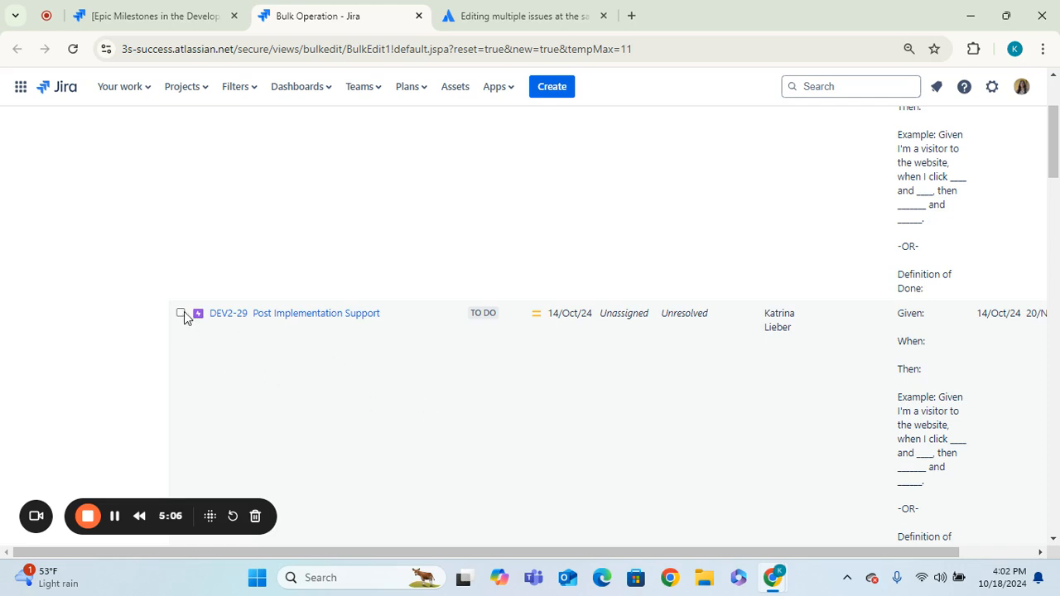
pyautogui.moveTo(1053, 166)
pyautogui.mouseDown()
pyautogui.moveTo(1056, 248)
pyautogui.moveTo(1056, 127)
pyautogui.moveTo(1056, 162)
pyautogui.mouseUp()
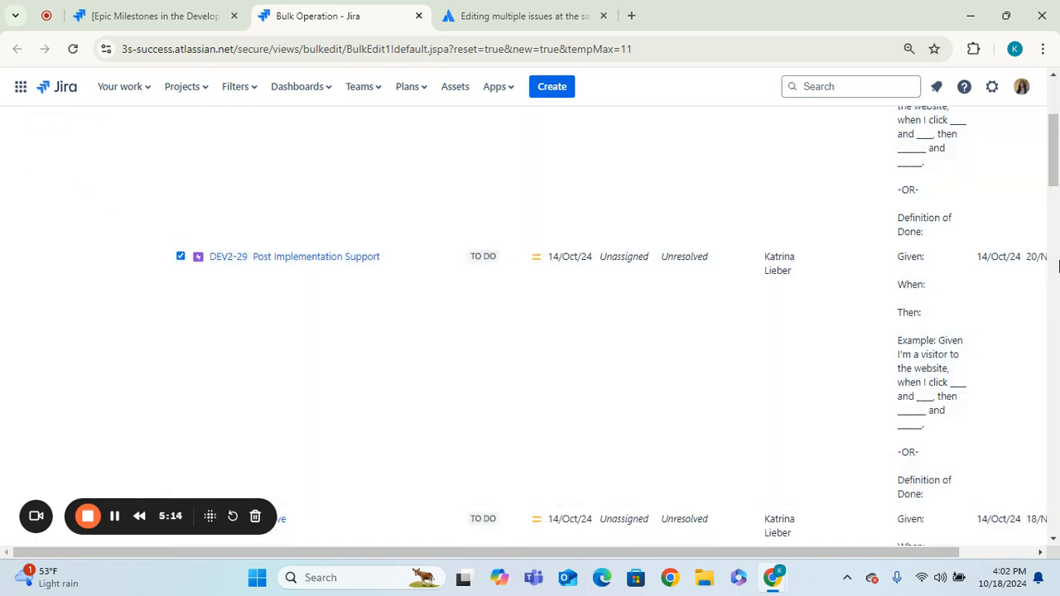
pyautogui.moveTo(1056, 137); pyautogui.dragTo(1056, 100)
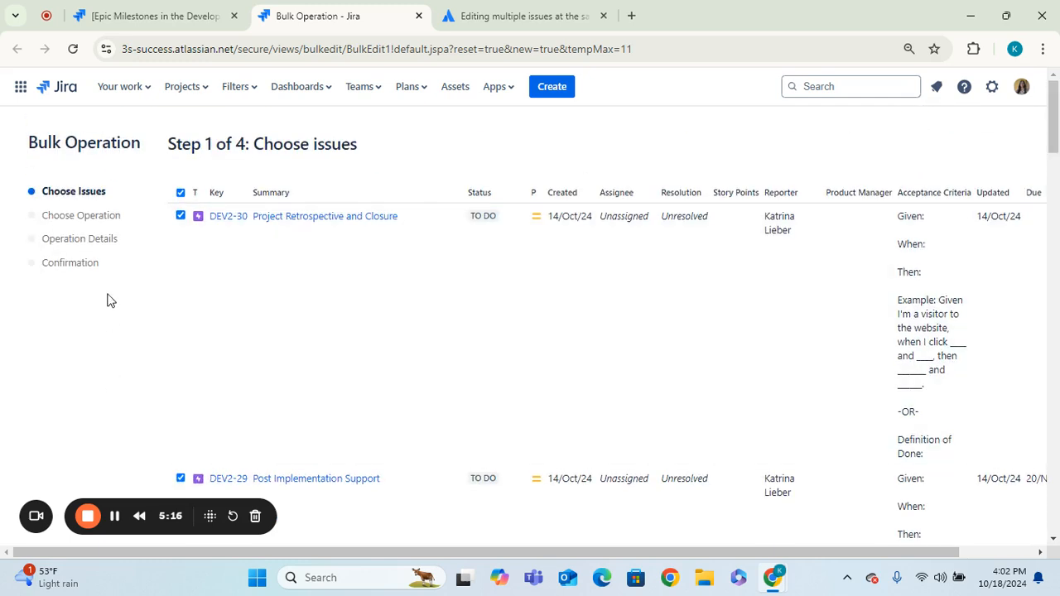
pyautogui.click(180, 217)
pyautogui.click(180, 193)
pyautogui.click(181, 193)
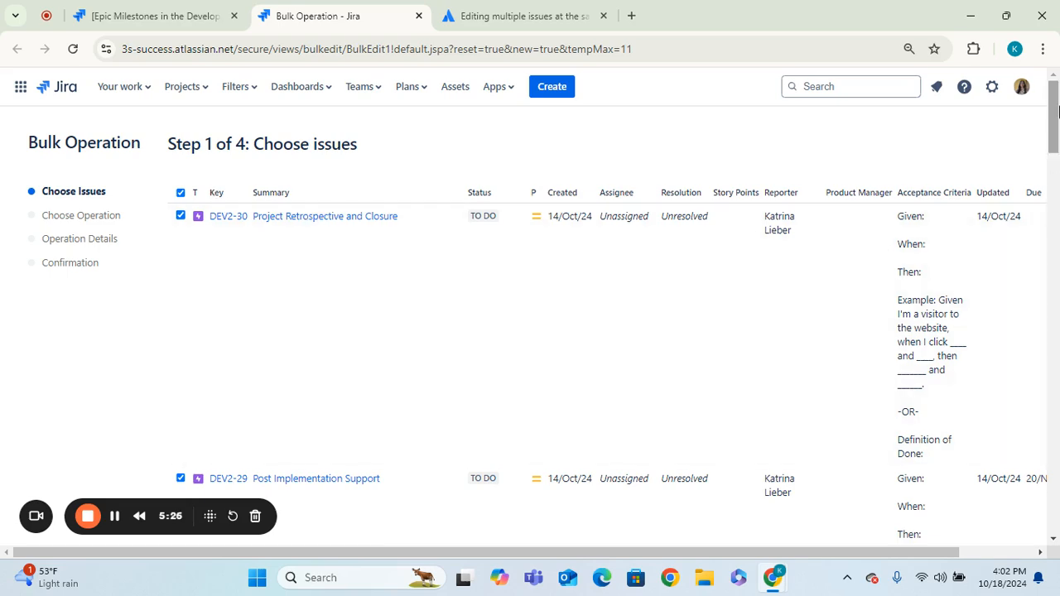
# Proceed with all selected epics and choose Edit Issues as the bulk action
pyautogui.moveTo(1053, 112); pyautogui.dragTo(1054, 544)
pyautogui.moveTo(208, 513); pyautogui.dragTo(149, 405)
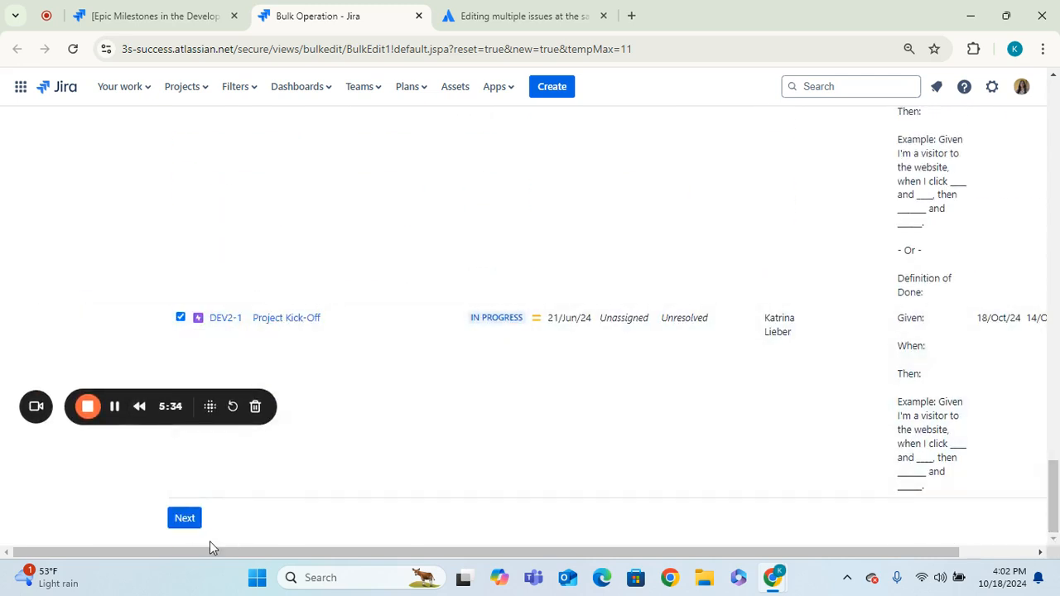
pyautogui.click(185, 530)
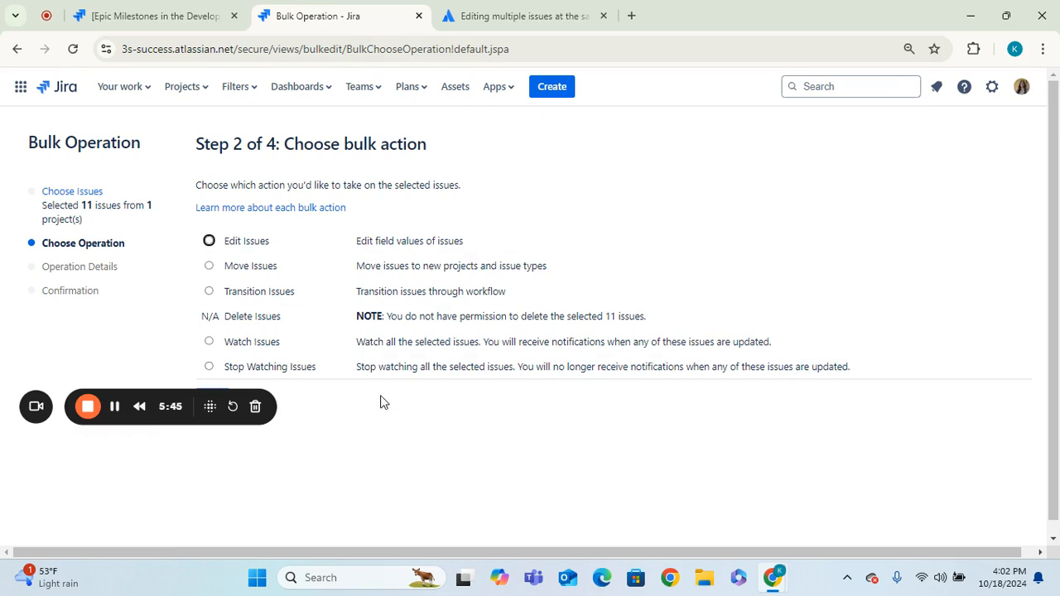
pyautogui.moveTo(199, 394); pyautogui.dragTo(197, 470)
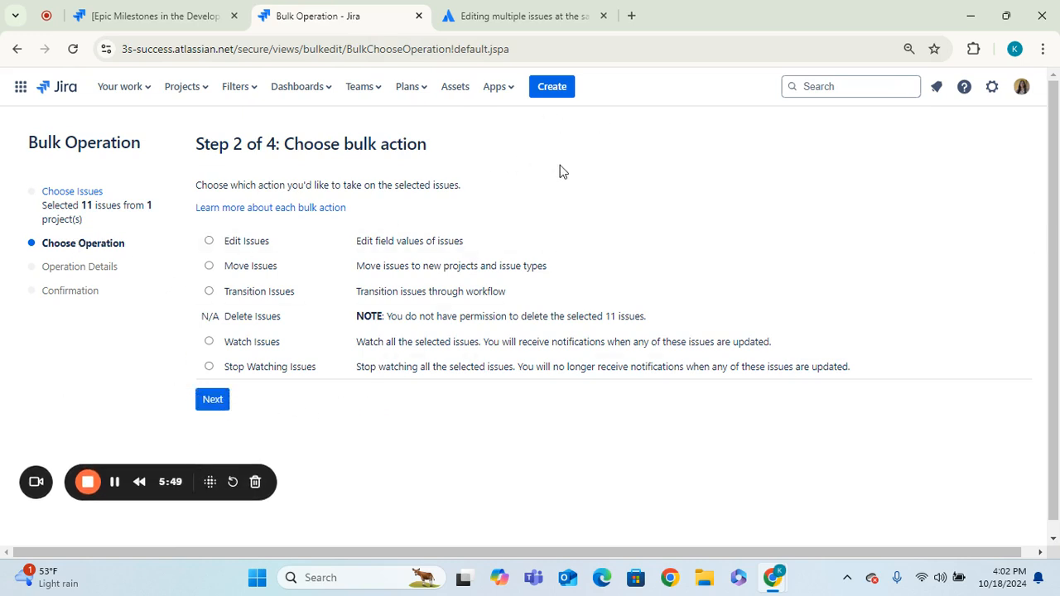
pyautogui.click(209, 241)
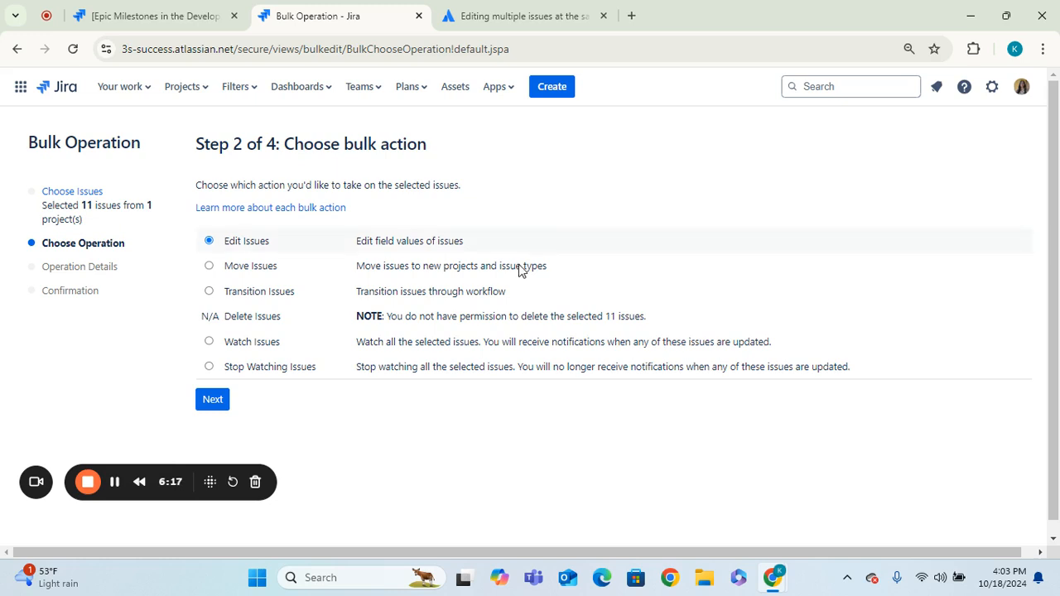
pyautogui.click(213, 401)
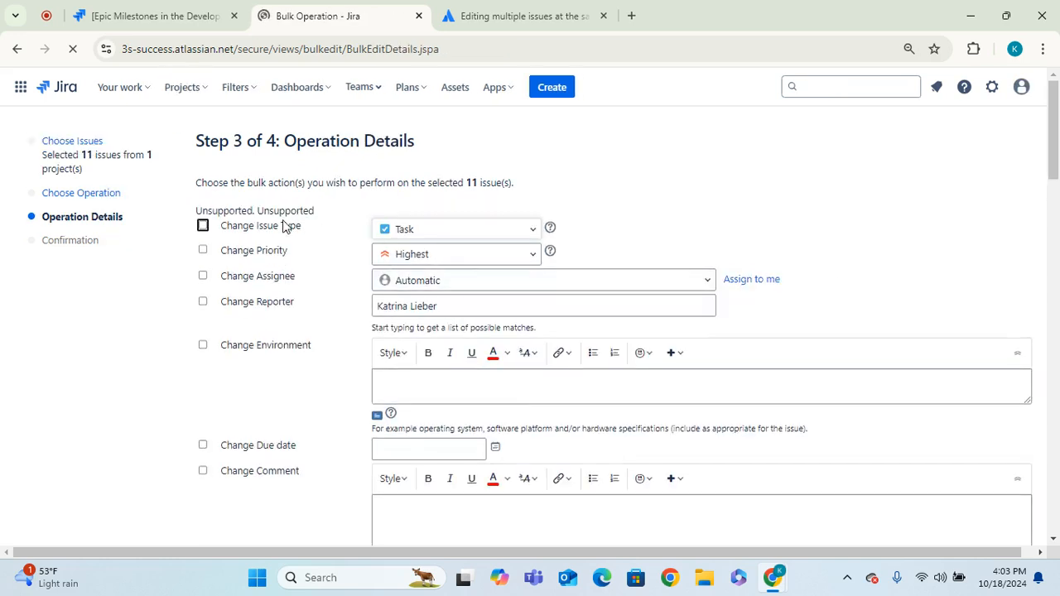
# Enable the Acceptance Criteria change and insert a "Hello World" line above the Given/When/Then template
pyautogui.moveTo(1058, 145); pyautogui.dragTo(998, 161)
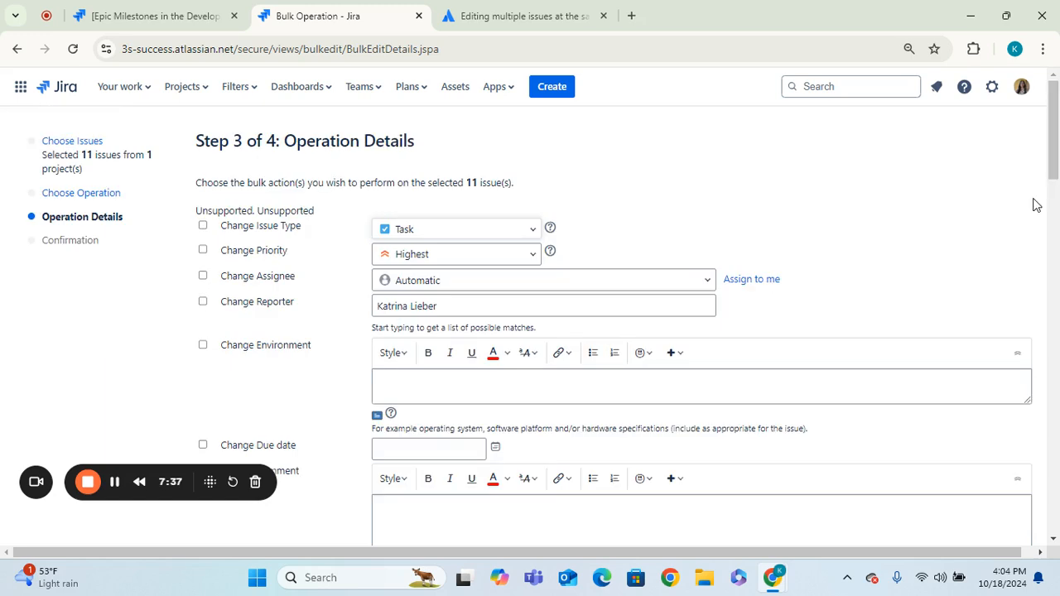
pyautogui.moveTo(1057, 117); pyautogui.dragTo(1058, 212)
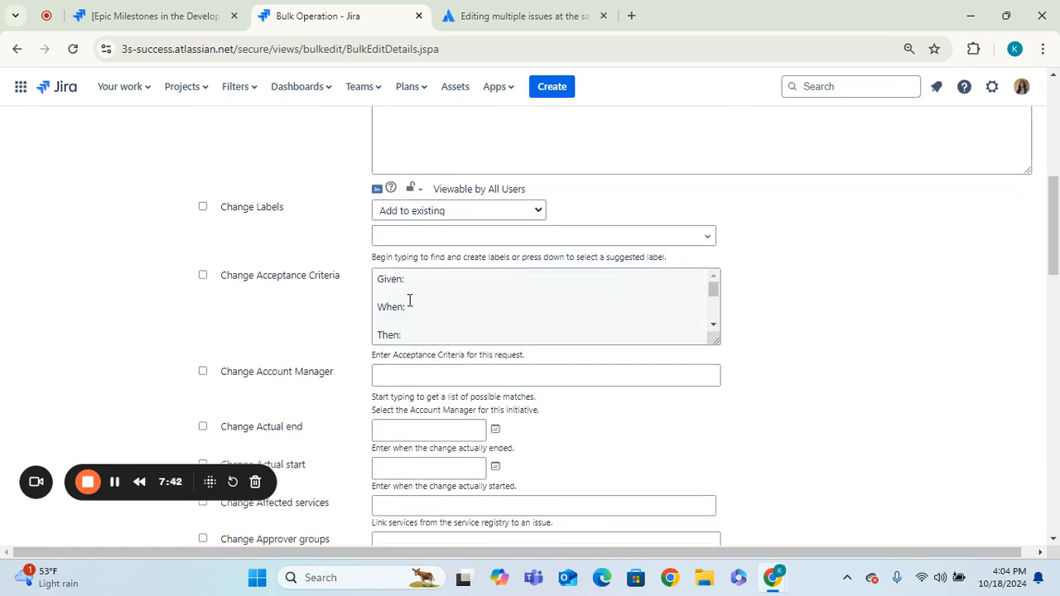
pyautogui.click(203, 276)
pyautogui.click(624, 330)
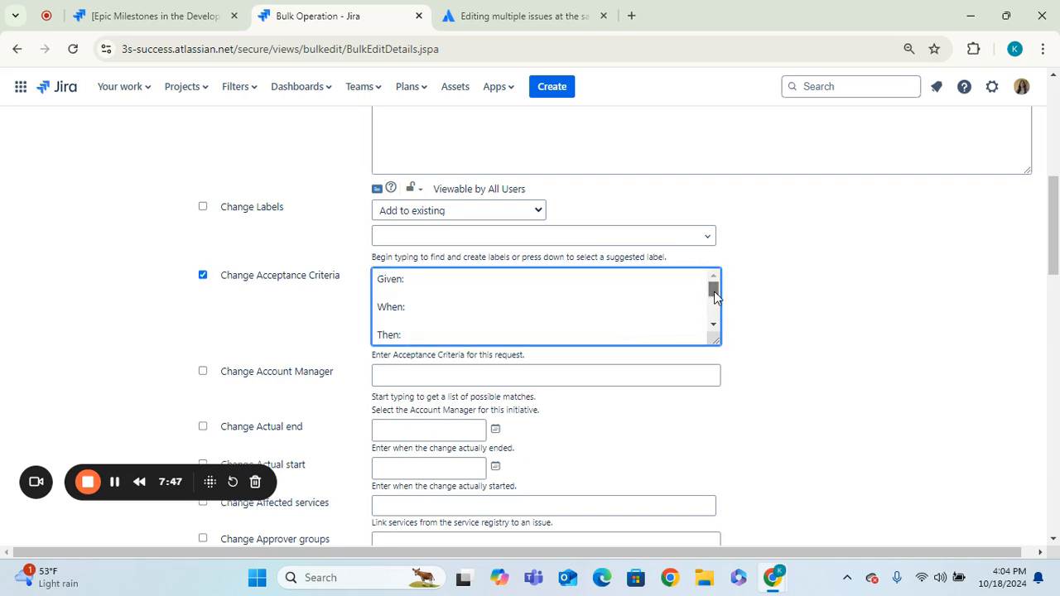
pyautogui.moveTo(712, 288); pyautogui.dragTo(715, 346)
pyautogui.scroll(5, 701, 279)
pyautogui.press('Return')
pyautogui.write('Hello World')
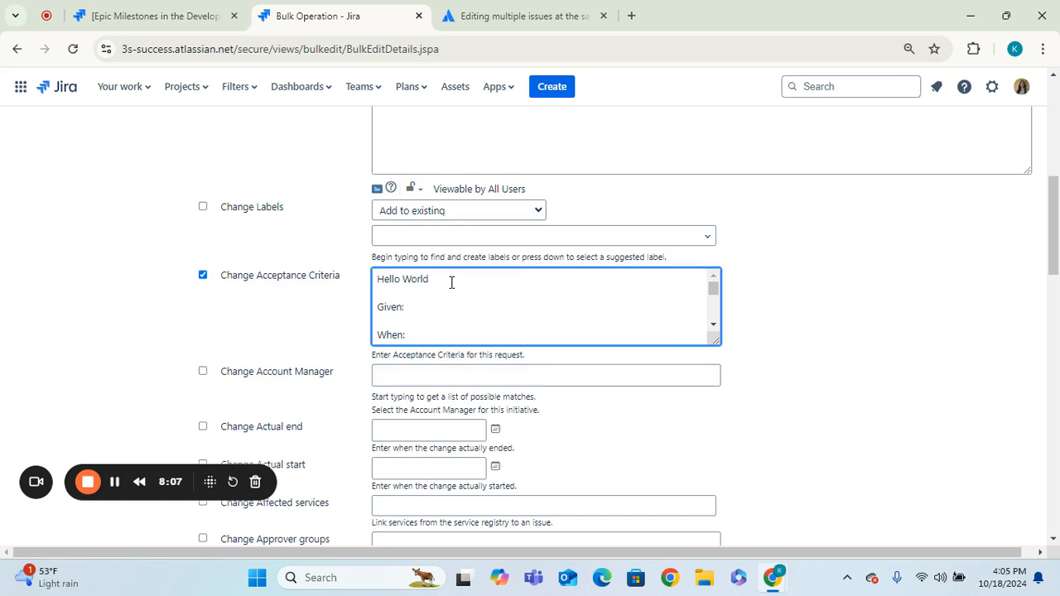
# Check the added Acceptance Criteria line and submit the edit details for confirmation
pyautogui.moveTo(449, 282); pyautogui.dragTo(348, 275)
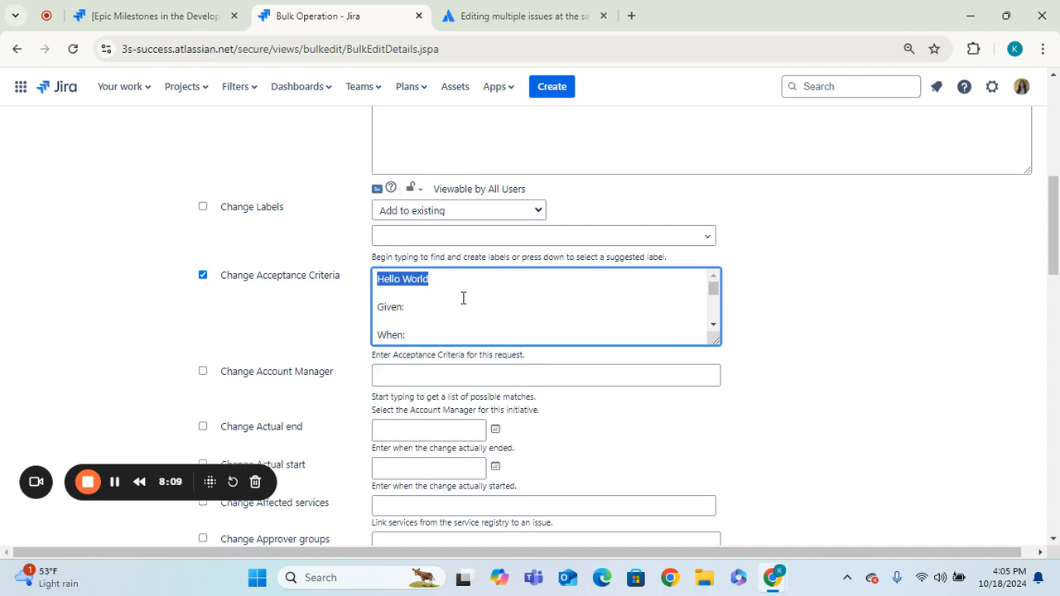
pyautogui.moveTo(1057, 229); pyautogui.dragTo(997, 523)
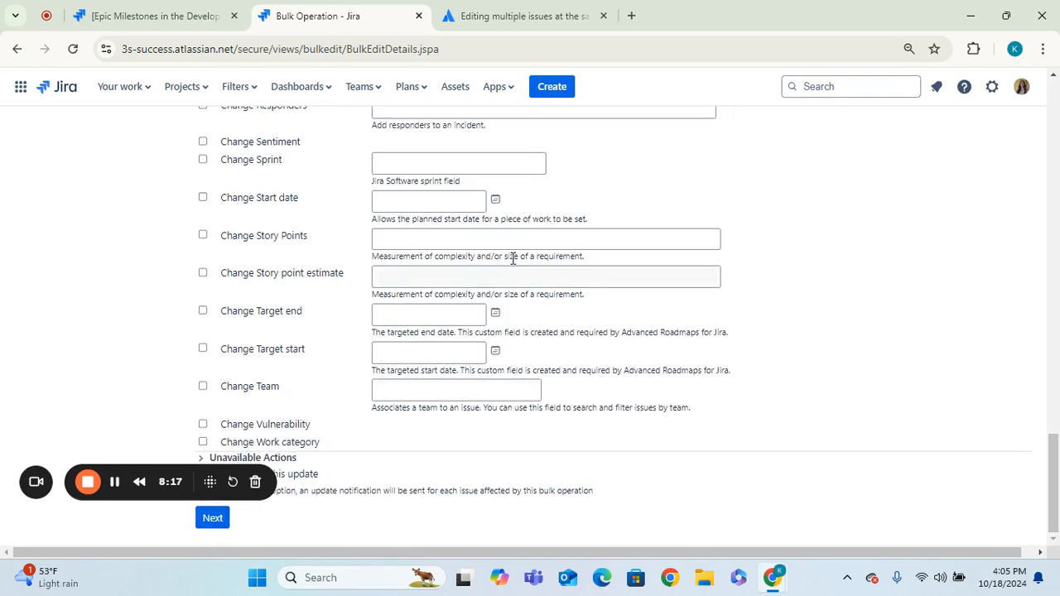
pyautogui.moveTo(1056, 490); pyautogui.dragTo(1038, 225)
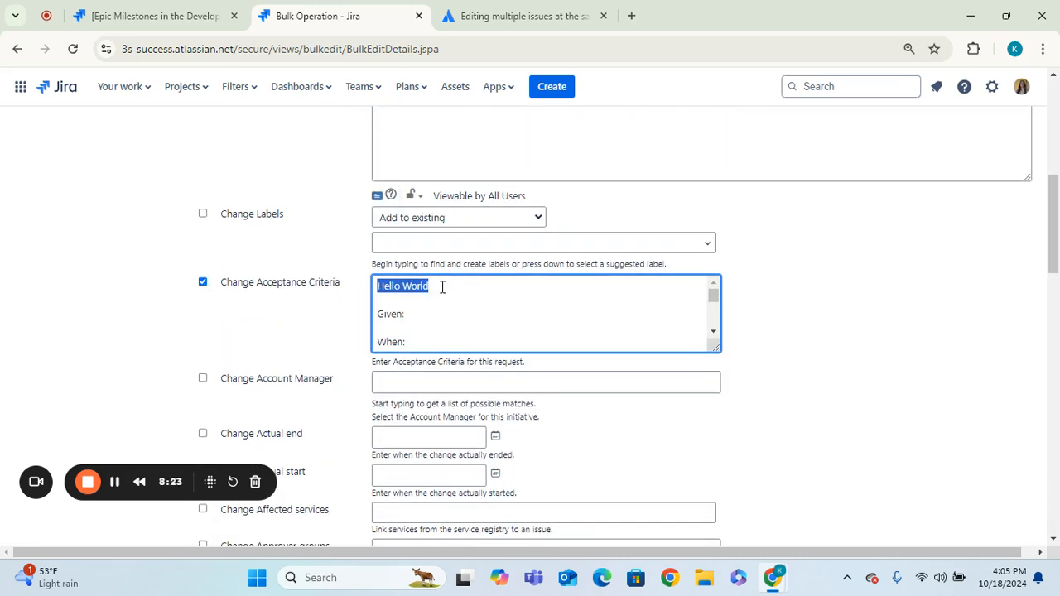
pyautogui.click(487, 281)
pyautogui.moveTo(448, 289); pyautogui.dragTo(347, 288)
pyautogui.click(884, 303)
pyautogui.moveTo(1053, 222); pyautogui.dragTo(1053, 488)
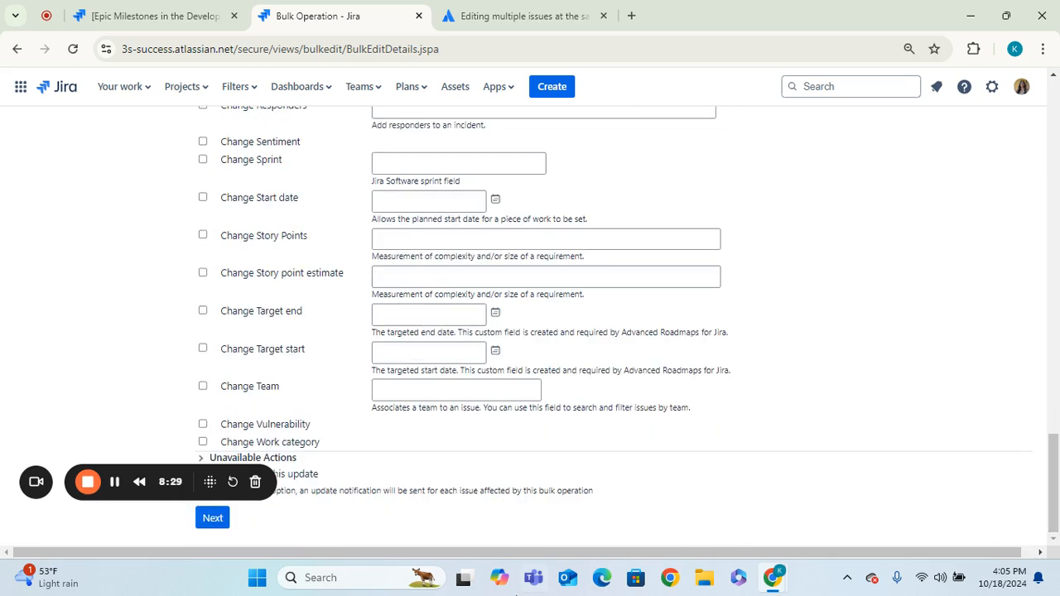
pyautogui.click(213, 518)
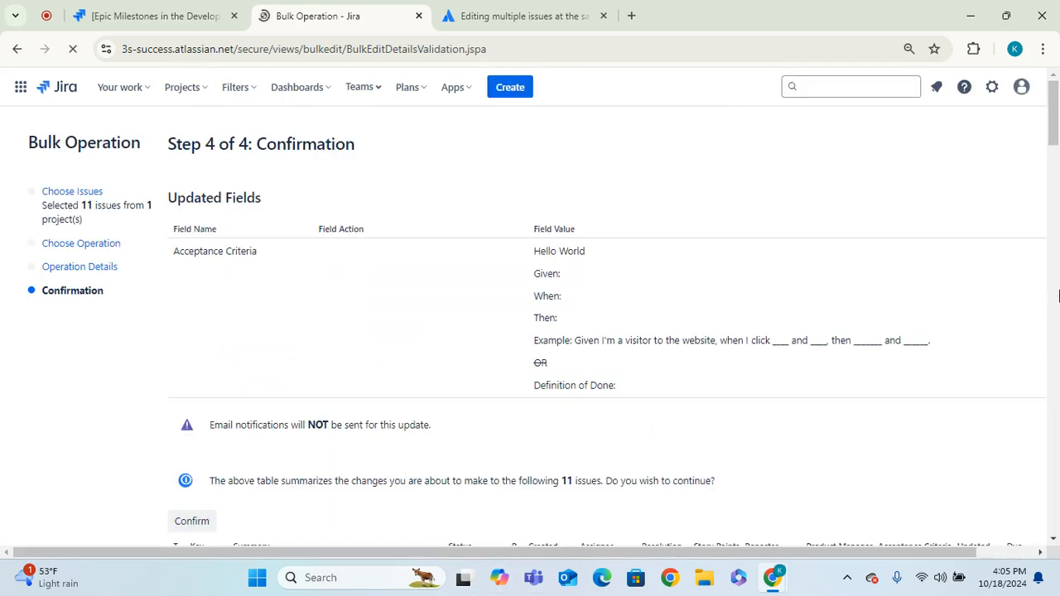
# Confirm the bulk edit of the Acceptance Criteria and close the completed operation
pyautogui.moveTo(1057, 124); pyautogui.dragTo(1057, 153)
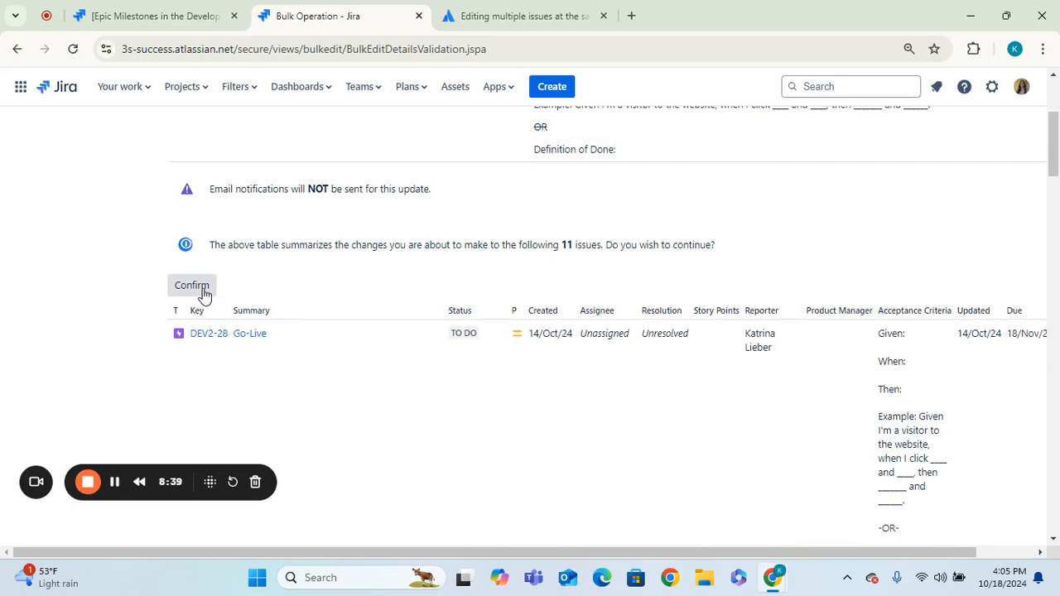
pyautogui.moveTo(1058, 161); pyautogui.dragTo(1049, 182)
pyautogui.click(206, 237)
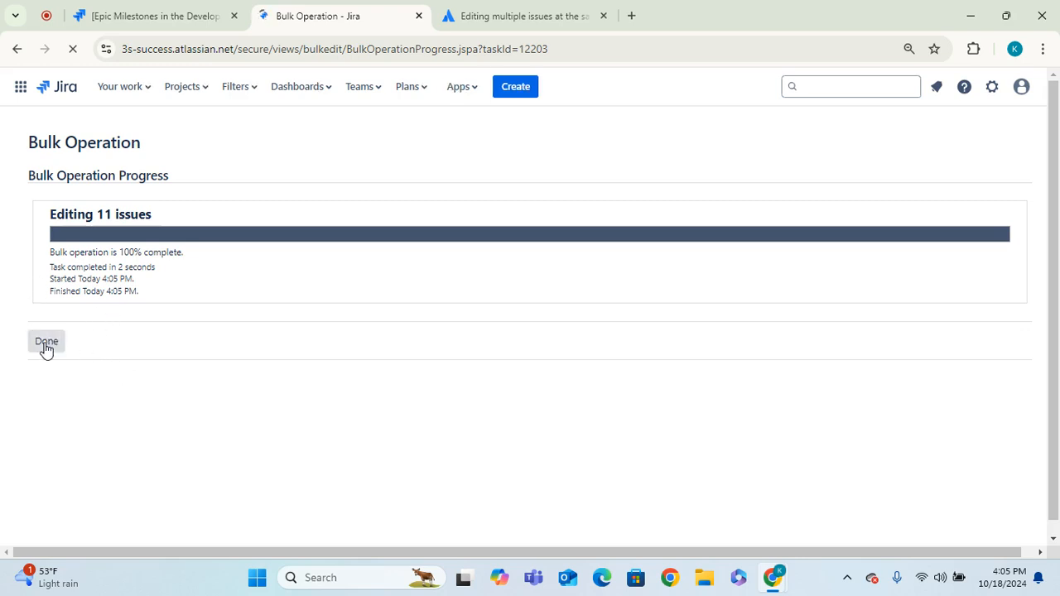
pyautogui.click(45, 343)
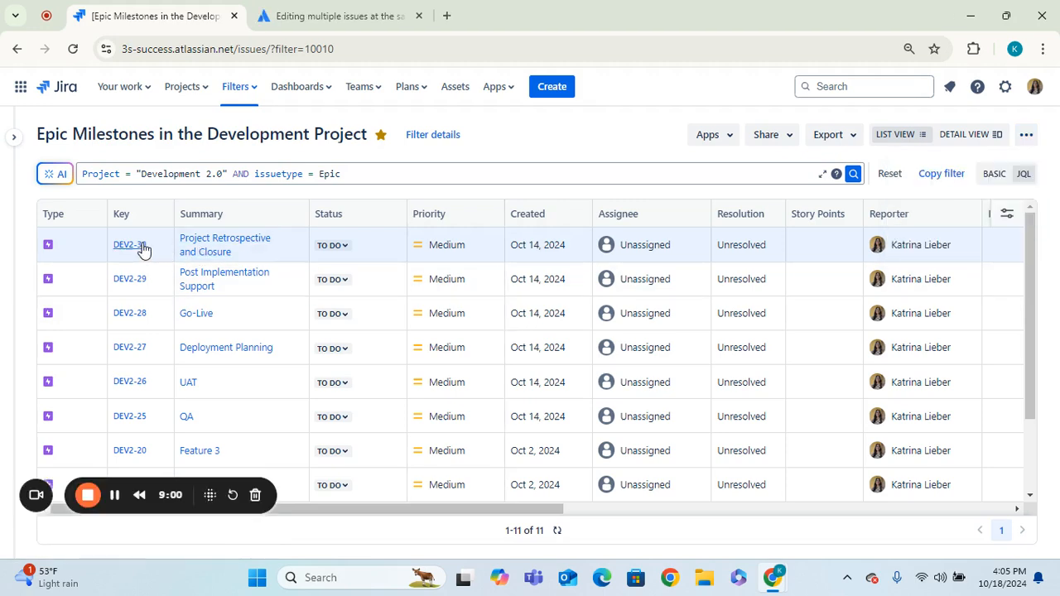
# Open epic DEV2-30 in a new browser tab and examine its Acceptance Criteria
pyautogui.rightClick(141, 246)
pyautogui.click(199, 263)
pyautogui.hotkey('ctrl', 'Tab')
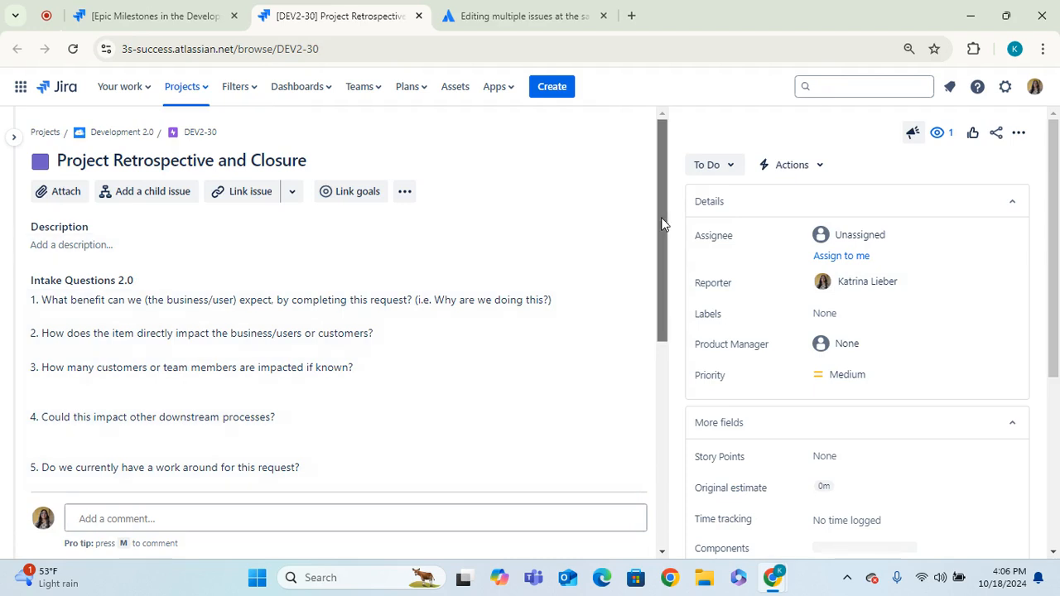
pyautogui.scroll(-3, 651, 284)
pyautogui.scroll(-5, 649, 298)
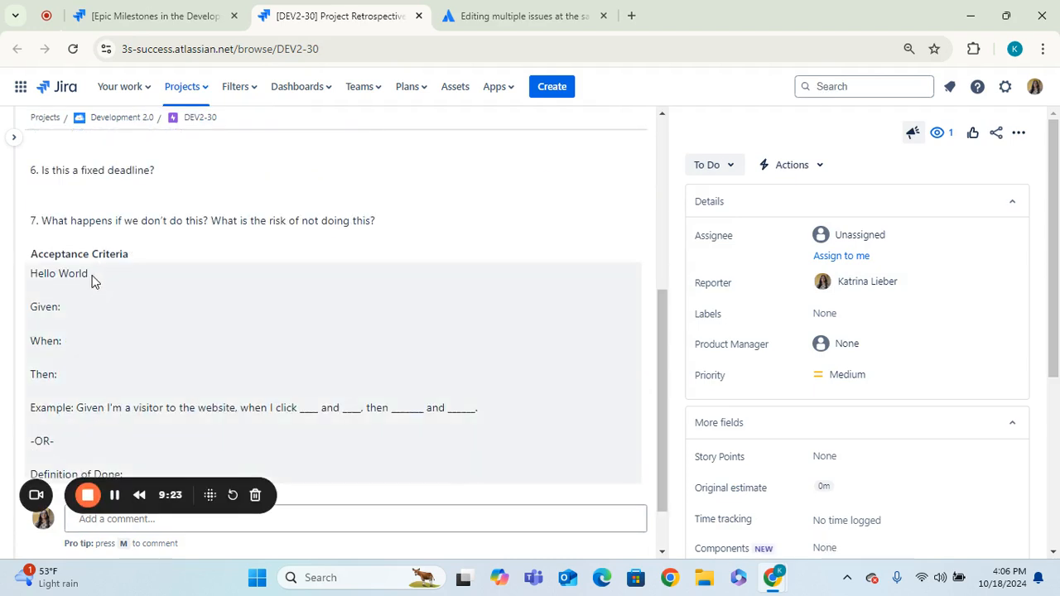
# Return to the epics filter, start another bulk change, and proceed with all issues selected
pyautogui.click(143, 10)
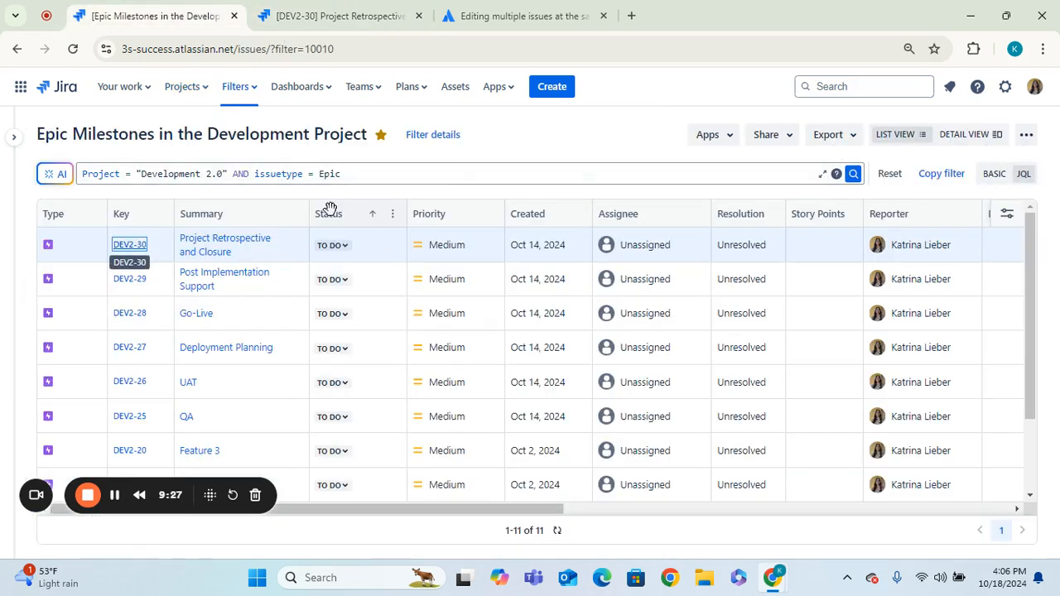
pyautogui.click(1026, 136)
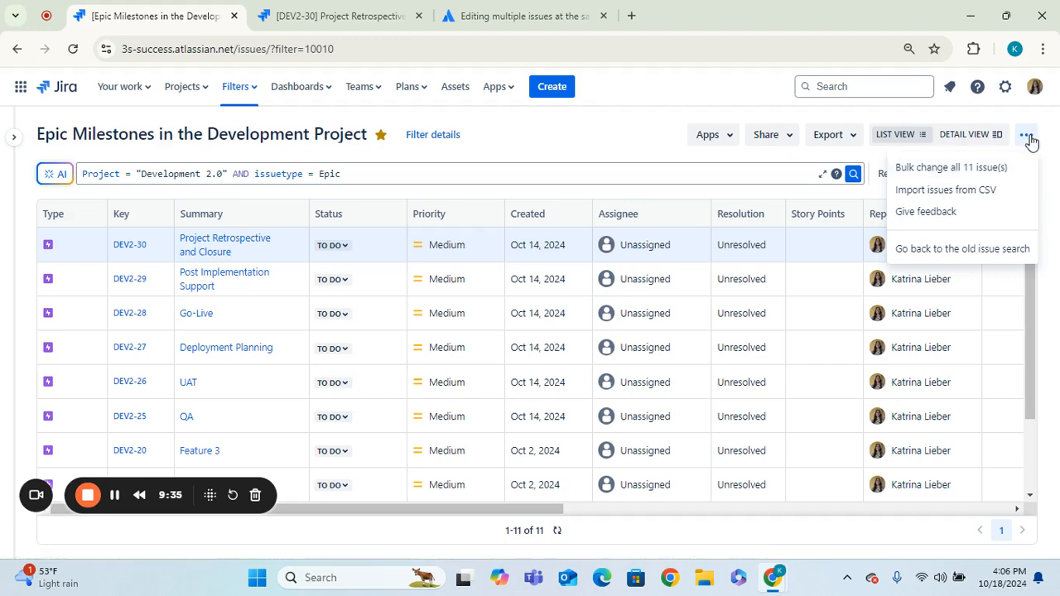
pyautogui.click(938, 169)
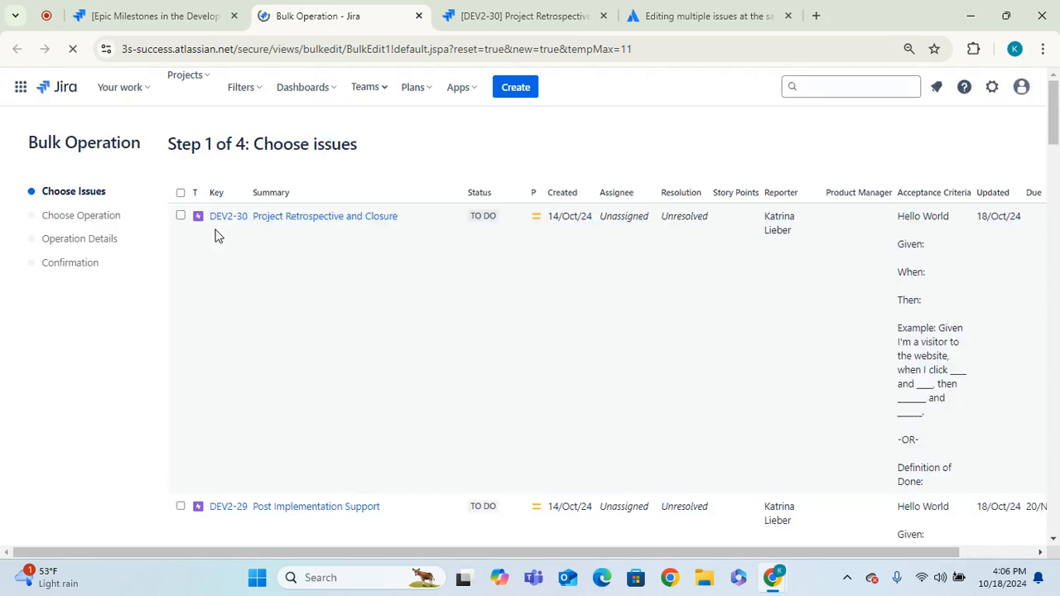
pyautogui.click(181, 193)
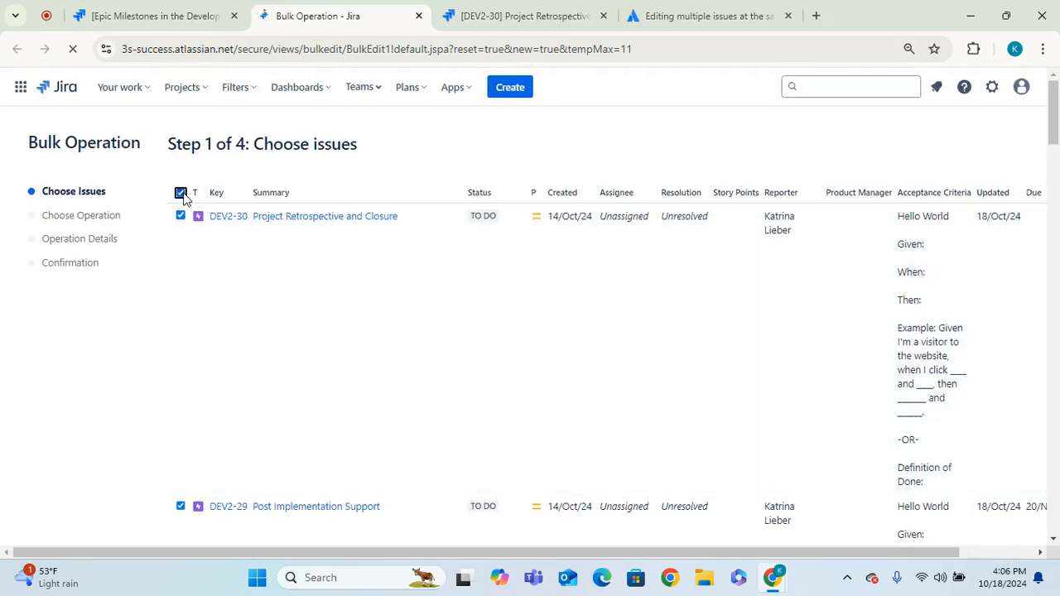
pyautogui.moveTo(1056, 141); pyautogui.dragTo(1037, 556)
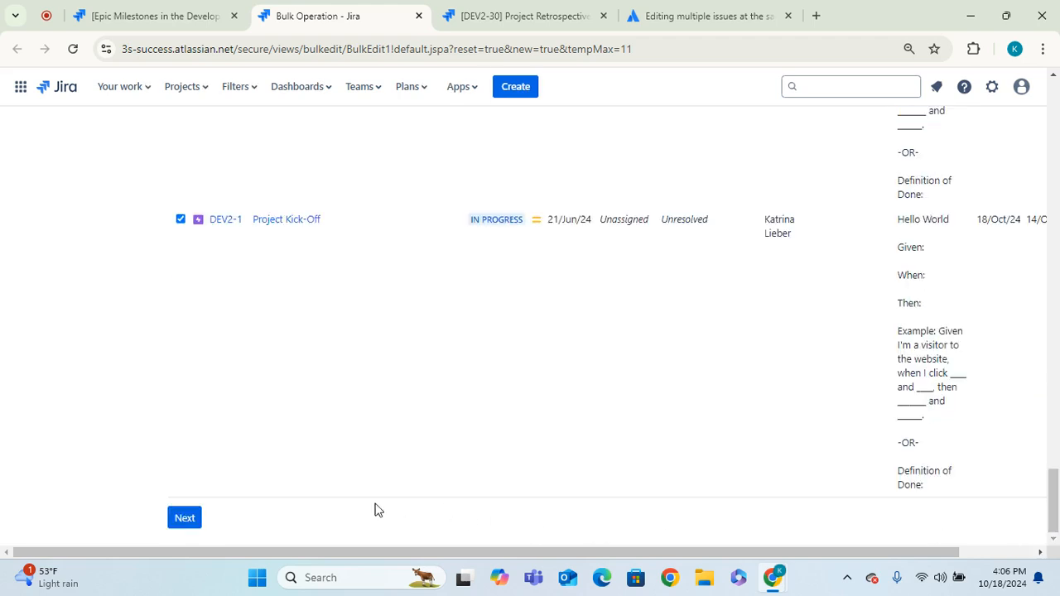
pyautogui.click(184, 518)
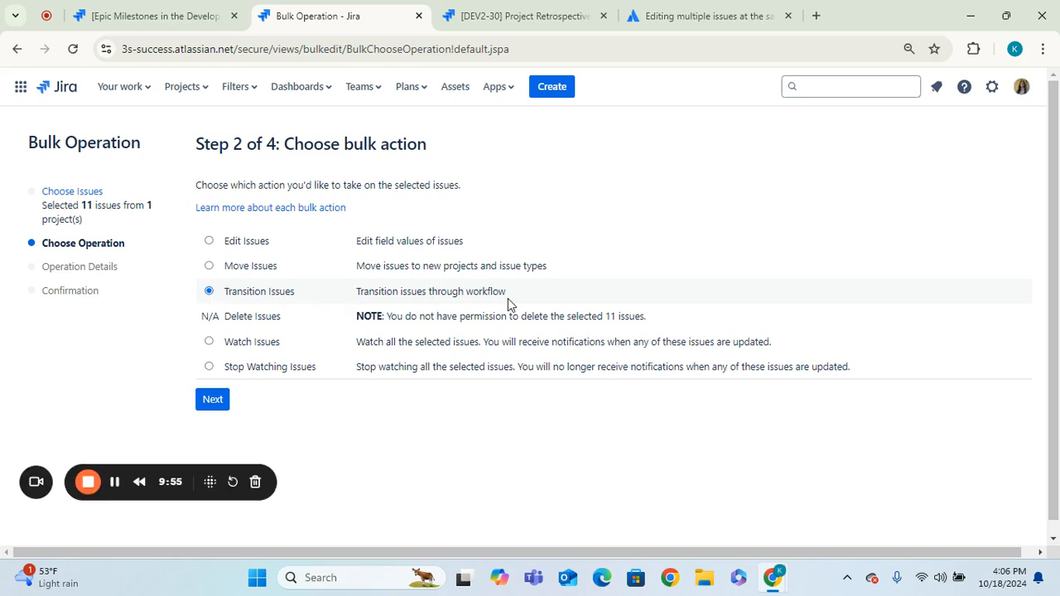
# Proceed with Transition Issues as the bulk action and apply the "Move issue to In Progress" workflow transition
pyautogui.click(210, 402)
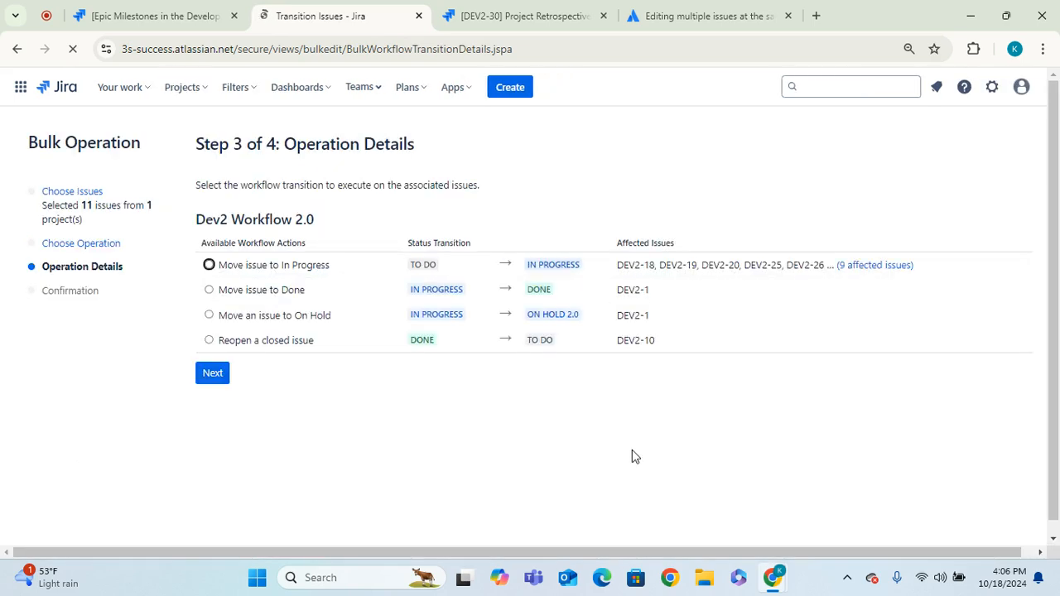
pyautogui.click(209, 265)
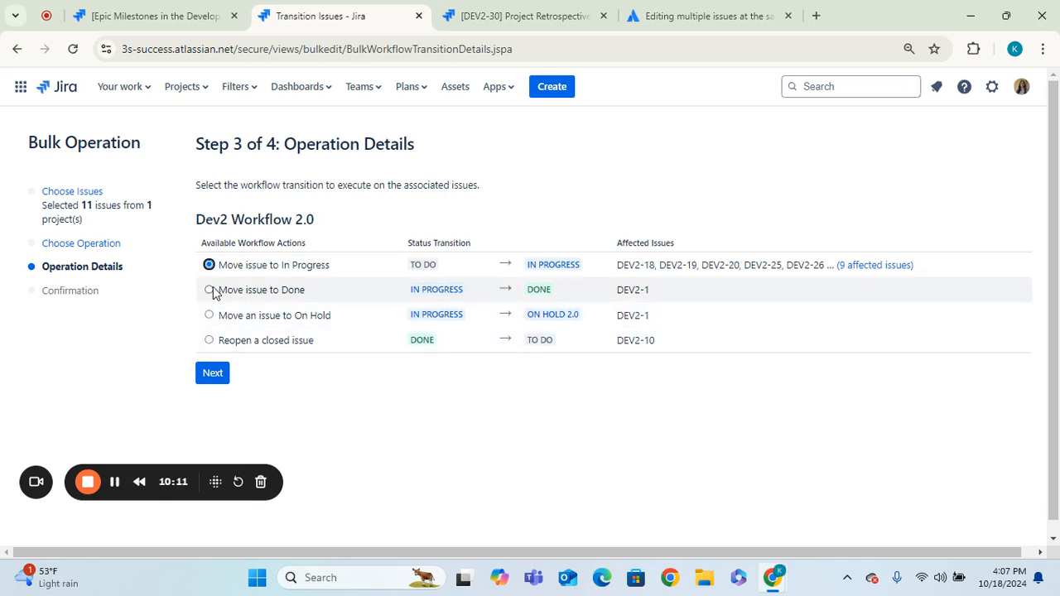
pyautogui.click(214, 373)
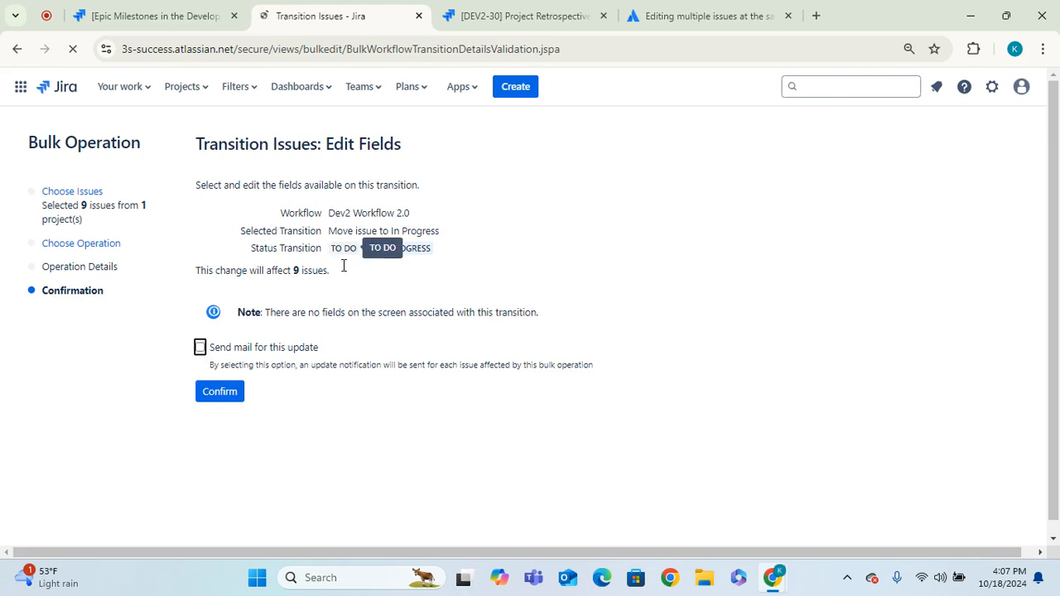
# Confirm the bulk transition from To Do to In Progress without sending update mail, and close the completed operation
pyautogui.moveTo(244, 231); pyautogui.dragTo(439, 251)
pyautogui.click(403, 296)
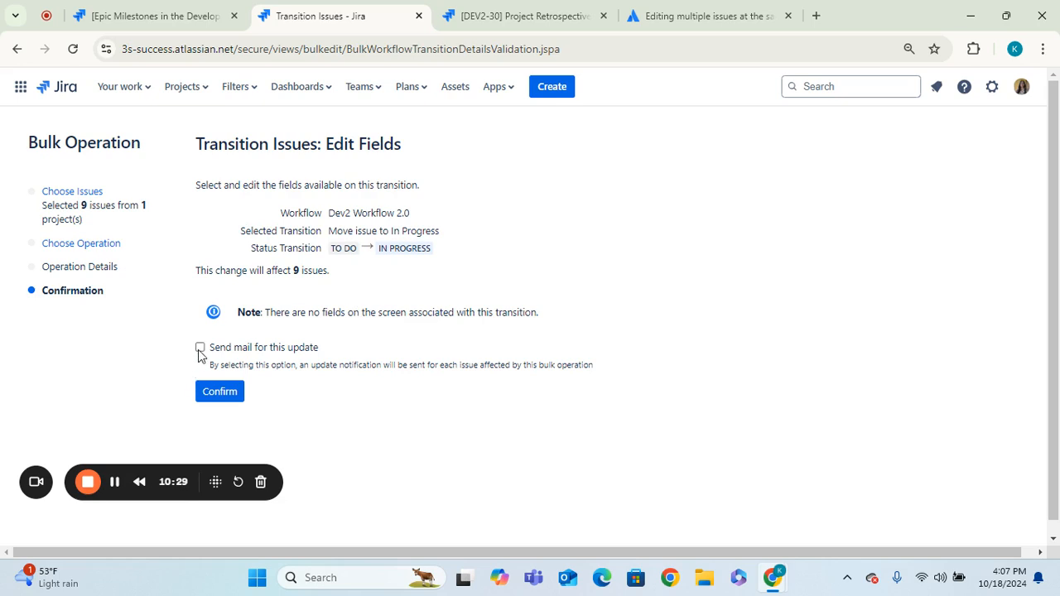
pyautogui.click(223, 404)
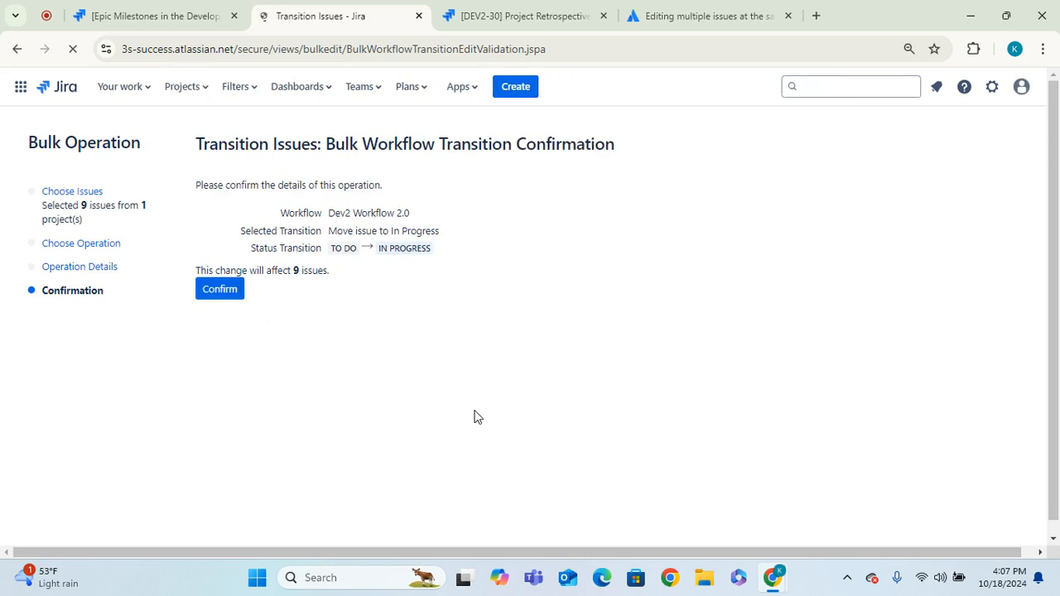
pyautogui.click(232, 292)
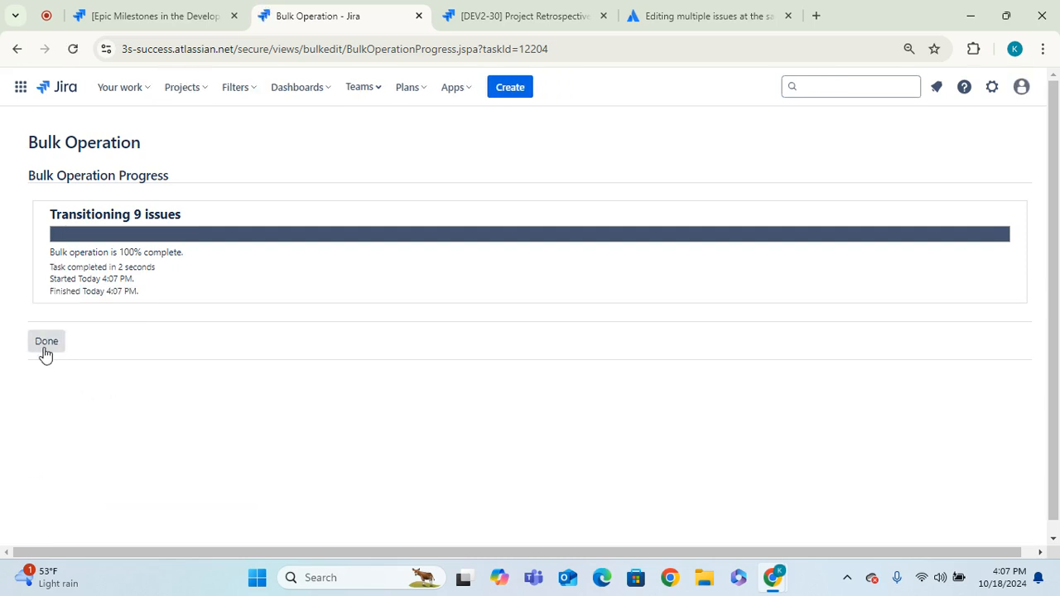
pyautogui.click(46, 352)
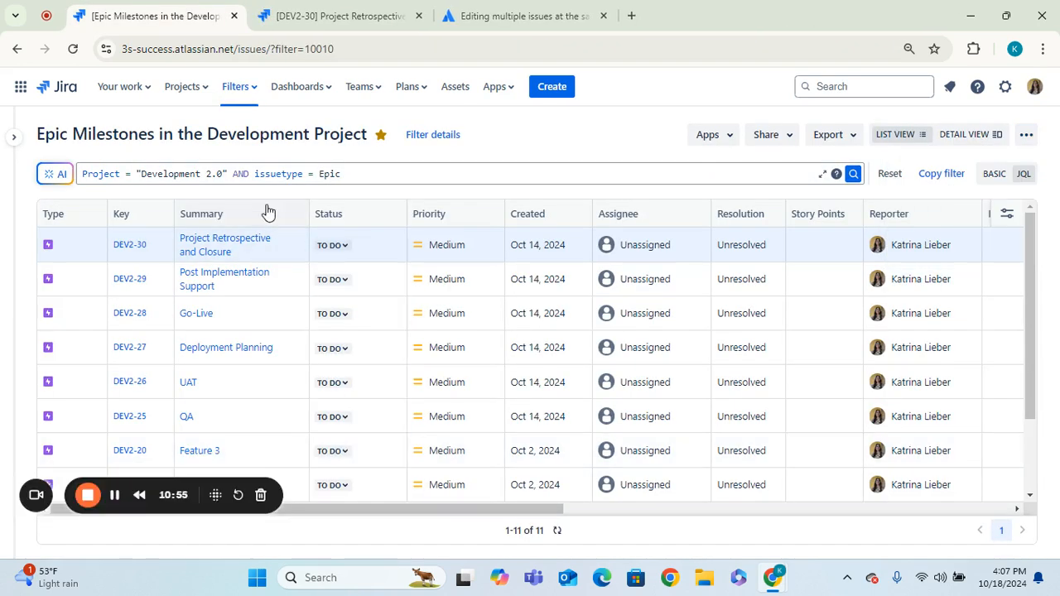
# Reload the Epic Milestones in the Development Project filter and check the status of all listed epics
pyautogui.moveTo(1029, 285); pyautogui.dragTo(985, 240)
pyautogui.click(72, 49)
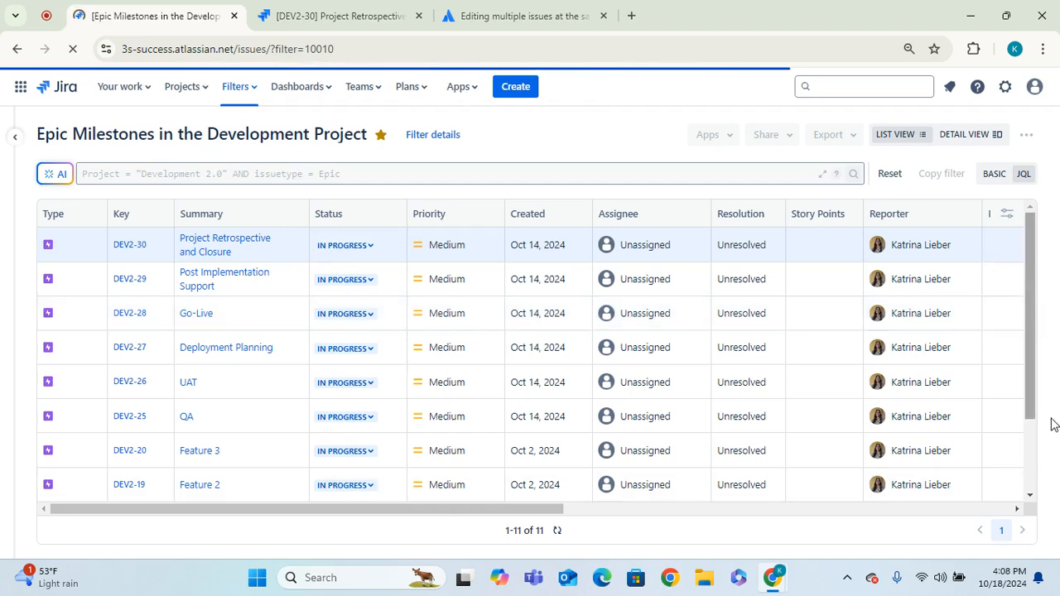
pyautogui.scroll(-3, 1051, 423)
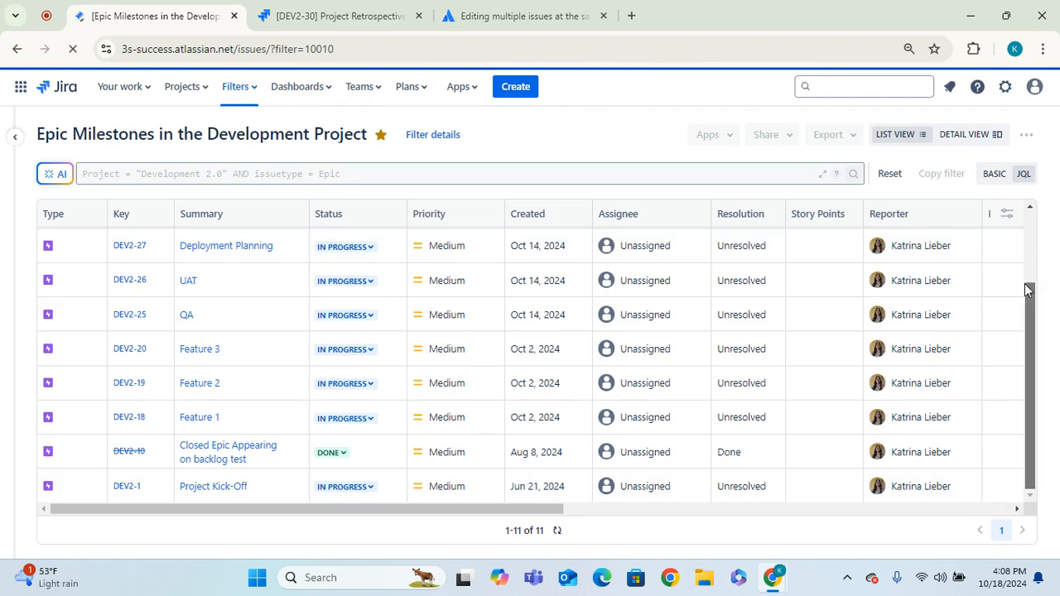